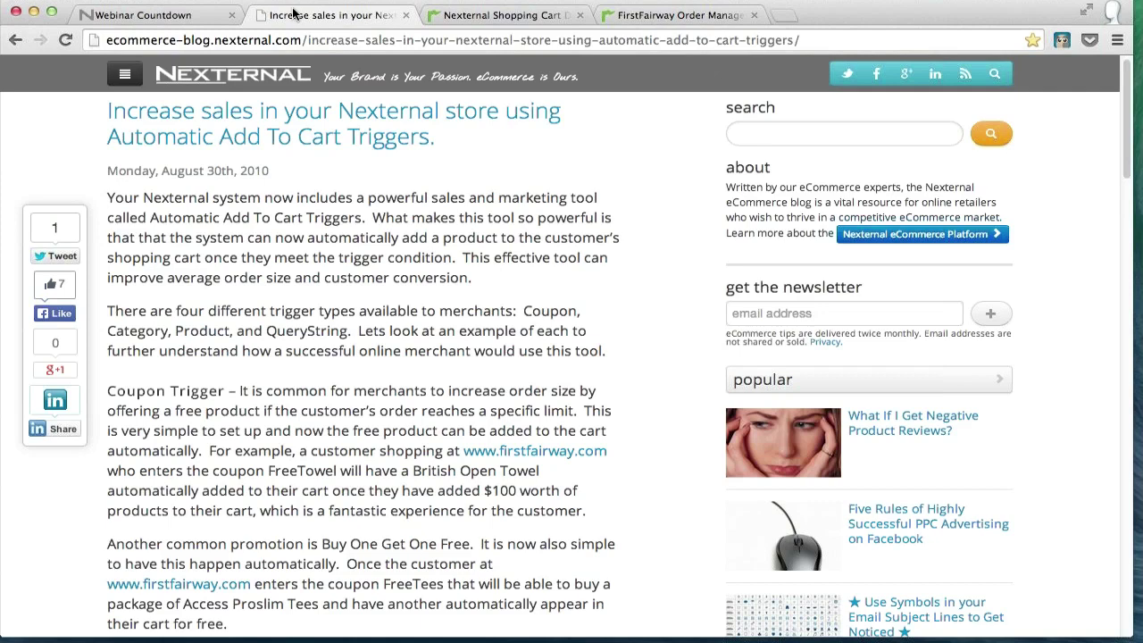
Step: Switch to the FirstFairway storefront and add one Callaway FT-i Driver from the woods category to the shopping cart
{"action": "left_click", "coordinate": [480, 16]}
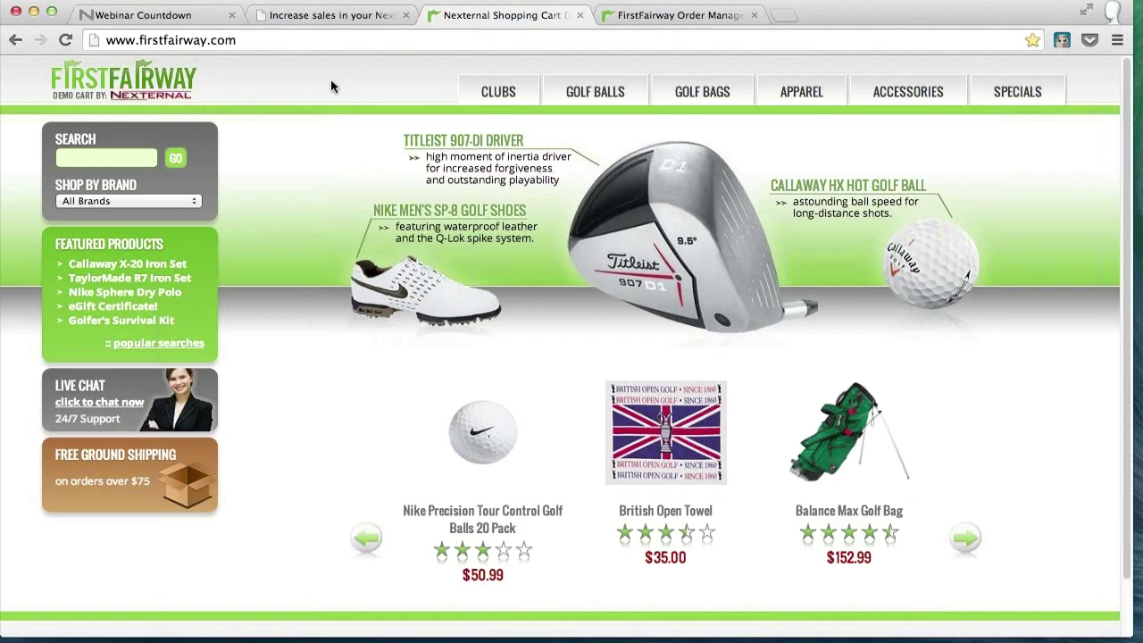
{"action": "left_click", "coordinate": [489, 90]}
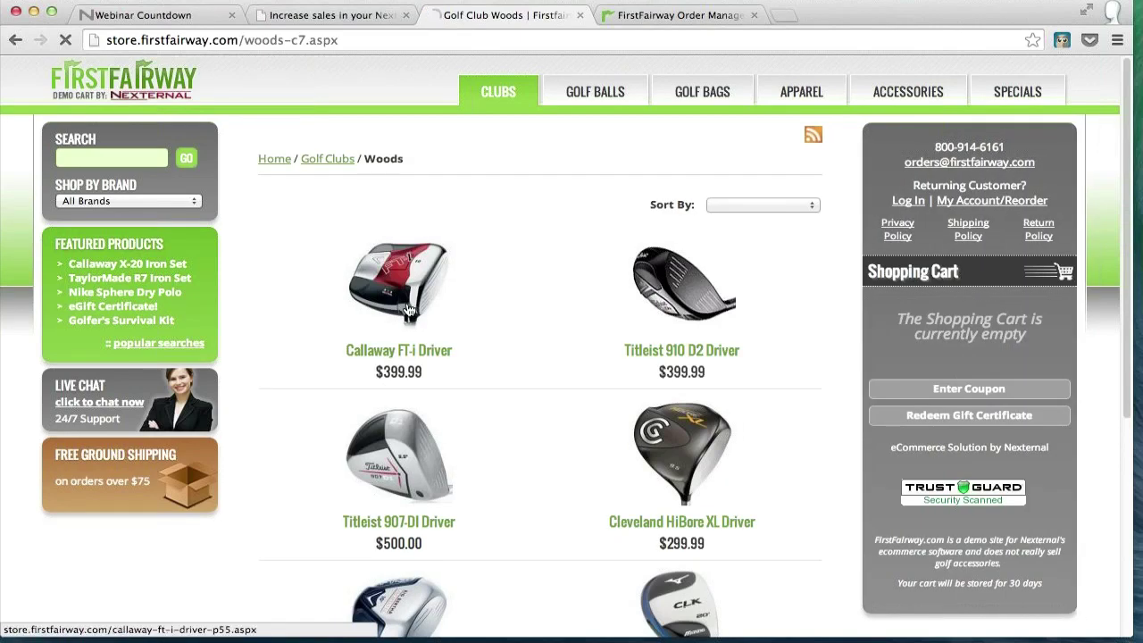
{"action": "left_click", "coordinate": [408, 309]}
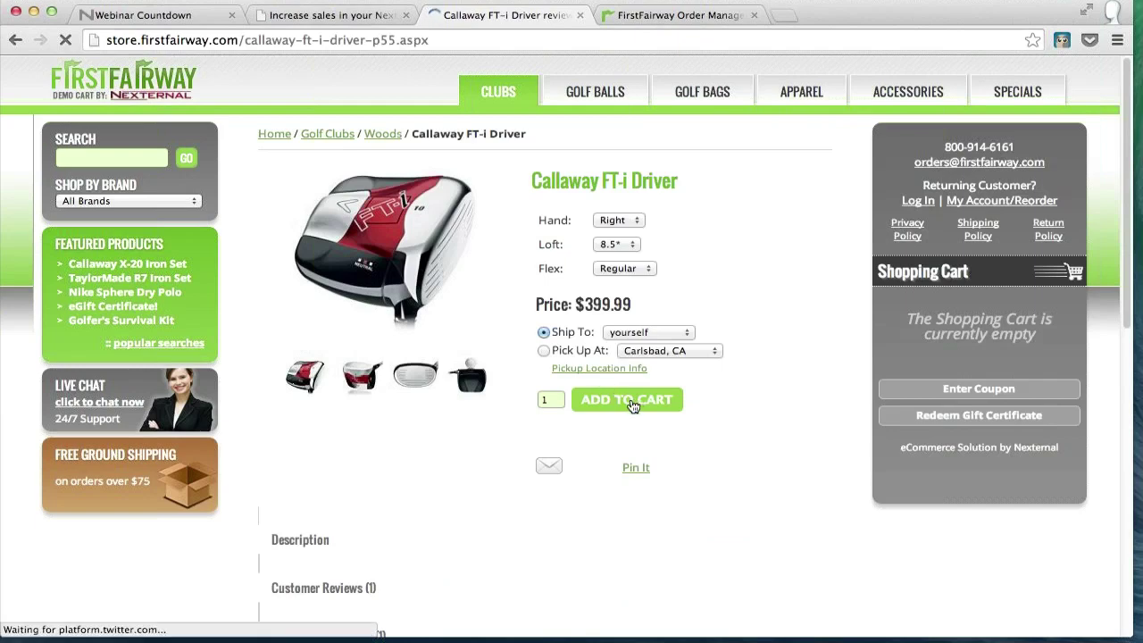
{"action": "left_click", "coordinate": [630, 407]}
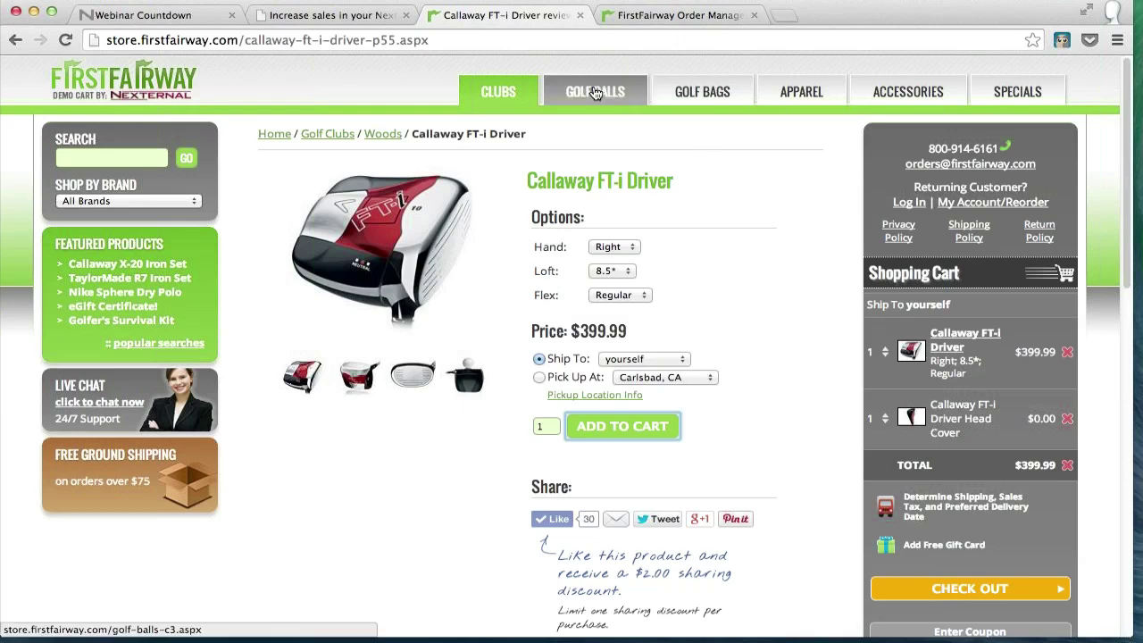
Step: Add one Callaway HX Hot Golf Ball from the golf balls category to the shopping cart
{"action": "left_click", "coordinate": [596, 93]}
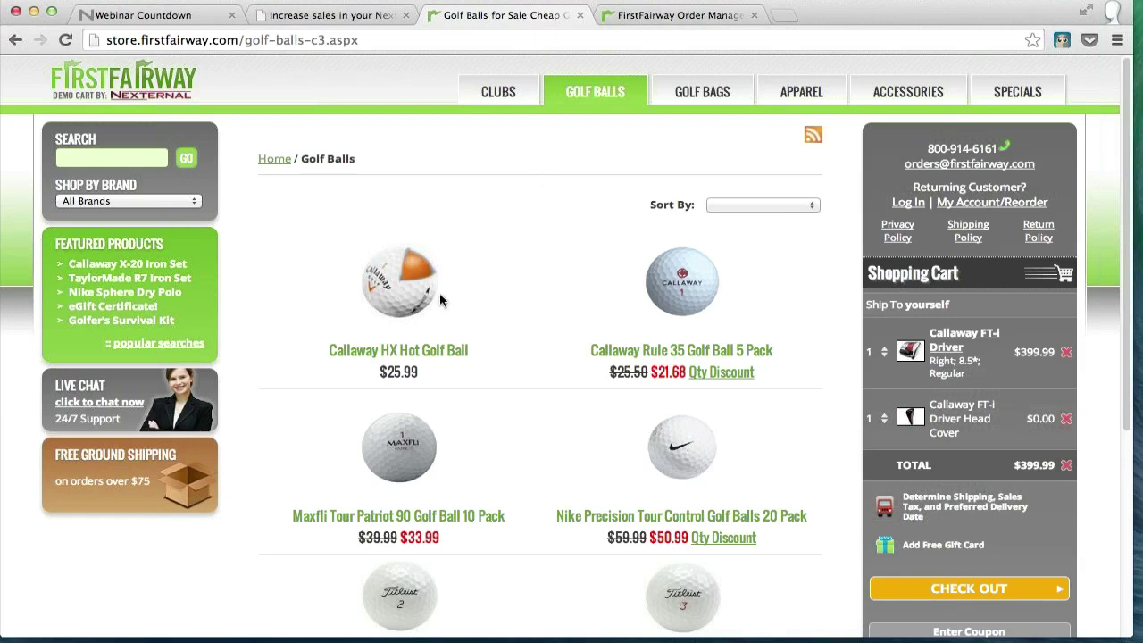
{"action": "left_click", "coordinate": [407, 352]}
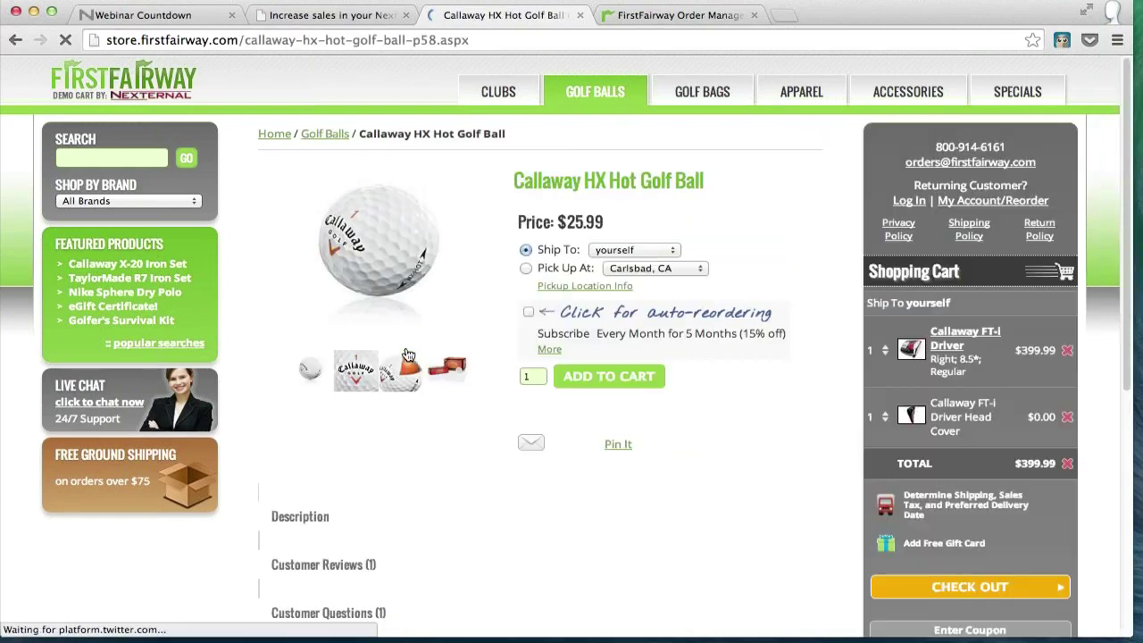
{"action": "left_click", "coordinate": [604, 377]}
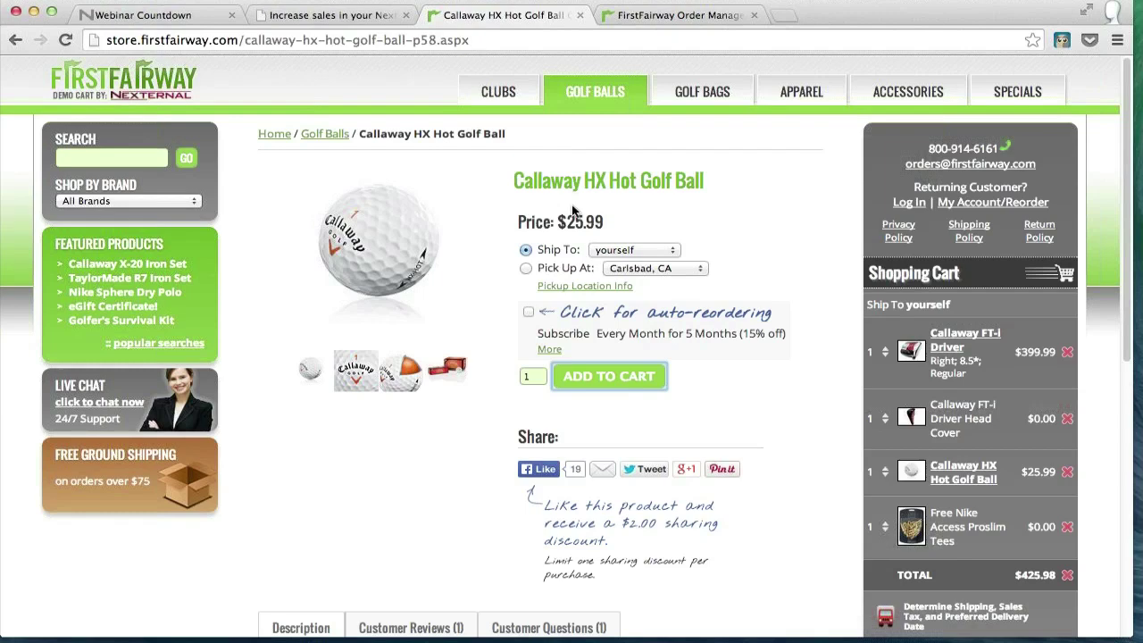
Step: Go to the golf clubs category and apply the coupon PuttingLesson to the cart
{"action": "left_click", "coordinate": [499, 99]}
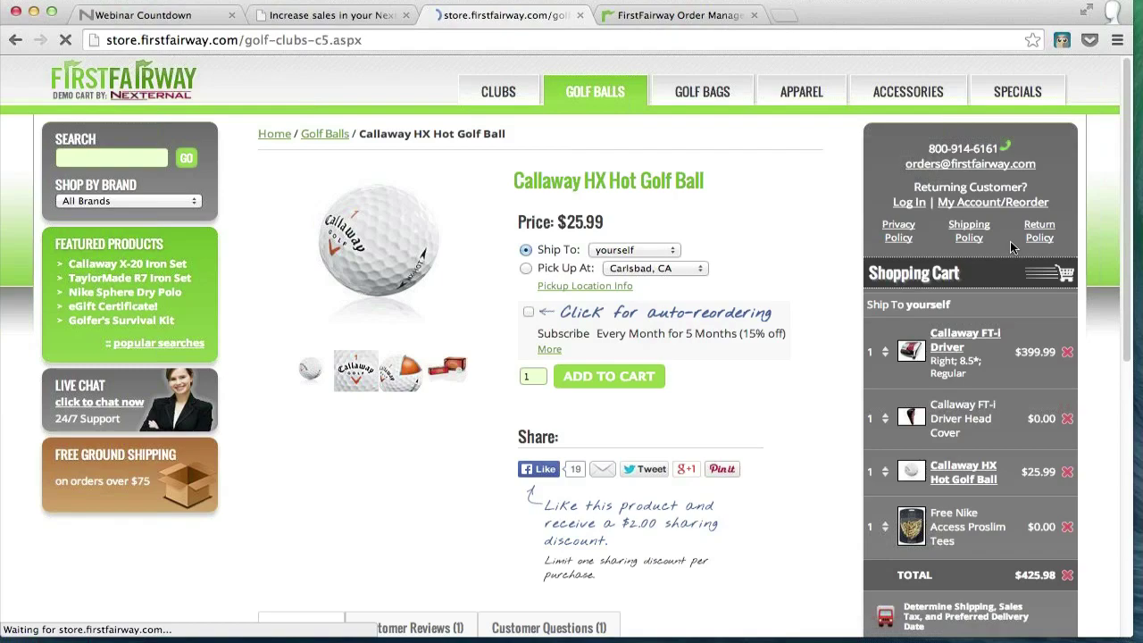
{"action": "scroll", "coordinate": [1010, 241], "scroll_direction": "down", "scroll_amount": 3}
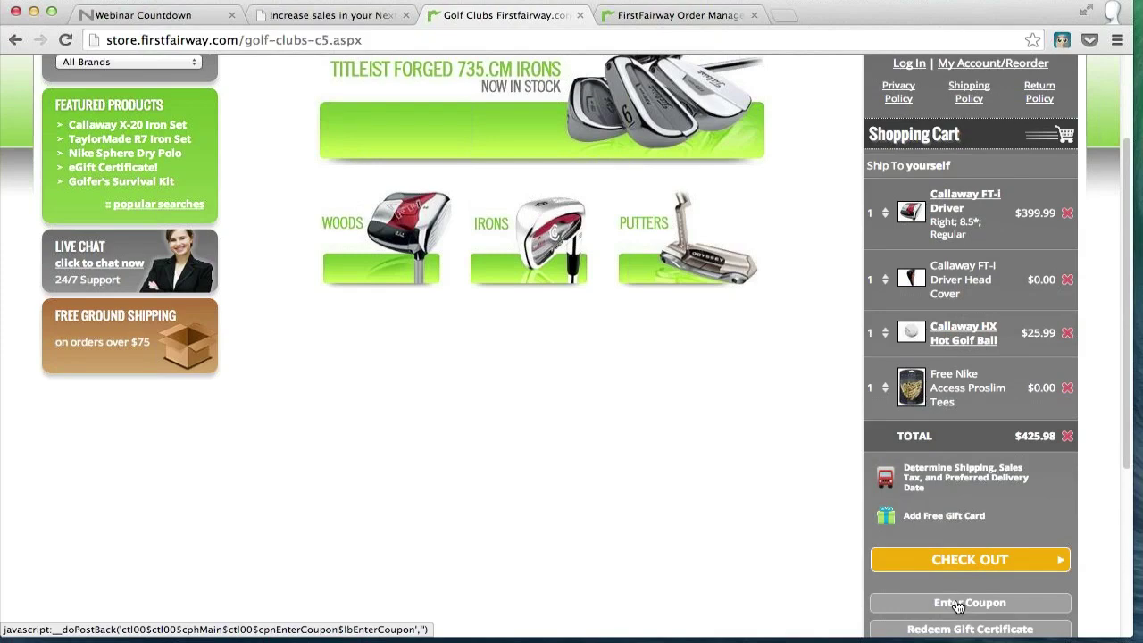
{"action": "left_click", "coordinate": [958, 605]}
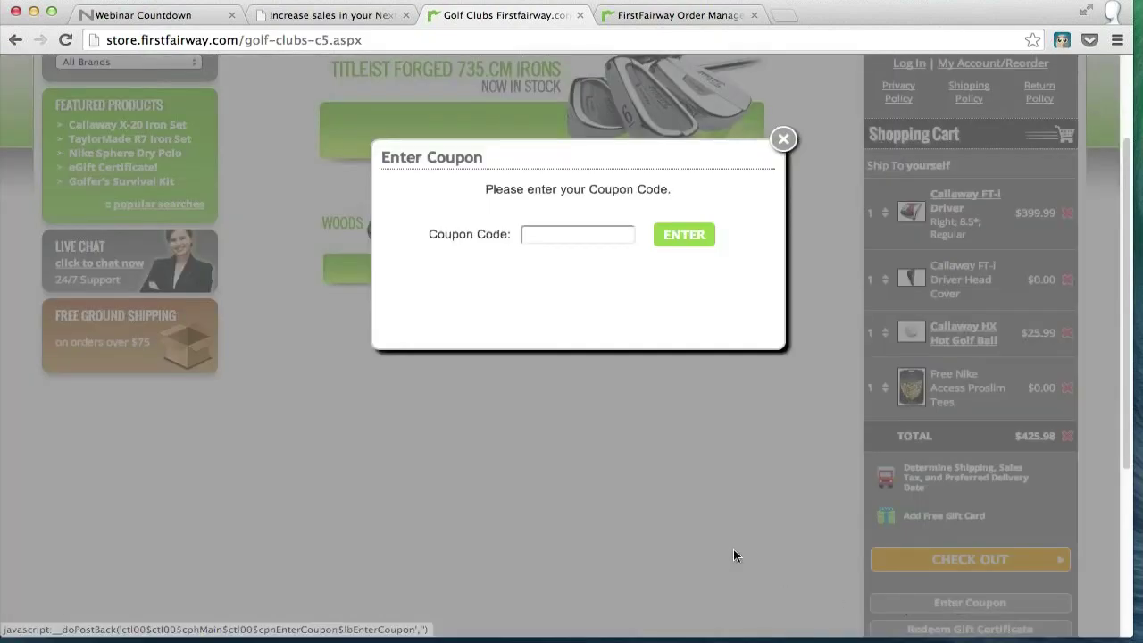
{"action": "left_click", "coordinate": [556, 236]}
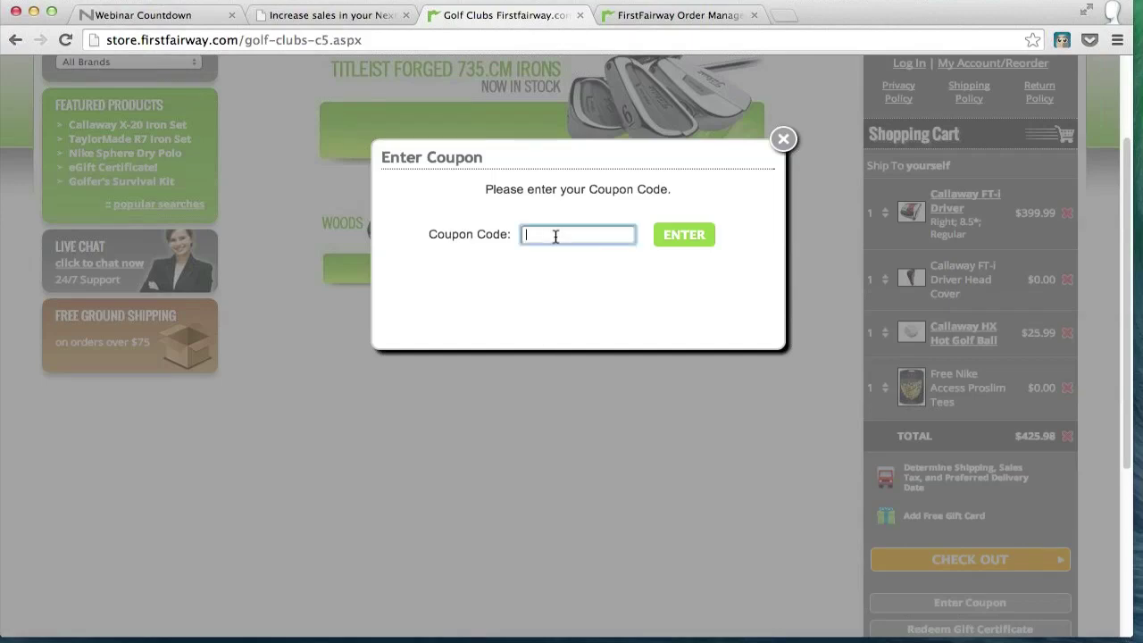
{"action": "type", "text": "puttinglesson"}
{"action": "key", "text": "Return"}
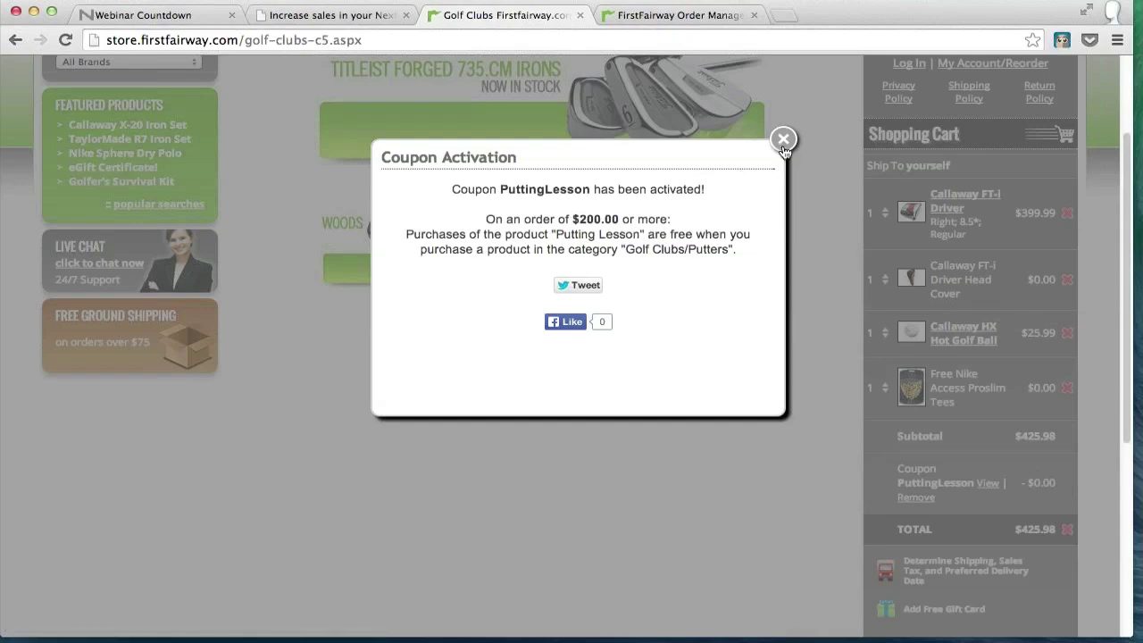
{"action": "left_click", "coordinate": [783, 141]}
Step: Add one Odyssey Black Series #1 Putter from the putters category to the shopping cart
{"action": "scroll", "coordinate": [639, 268], "scroll_direction": "up", "scroll_amount": 3}
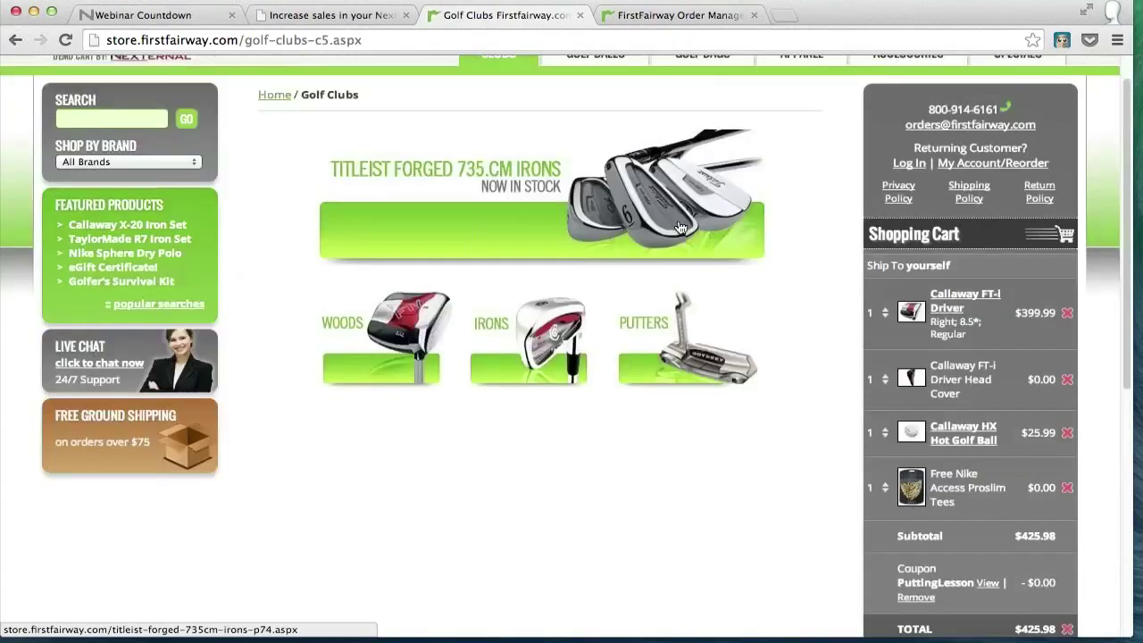
{"action": "left_click", "coordinate": [685, 400]}
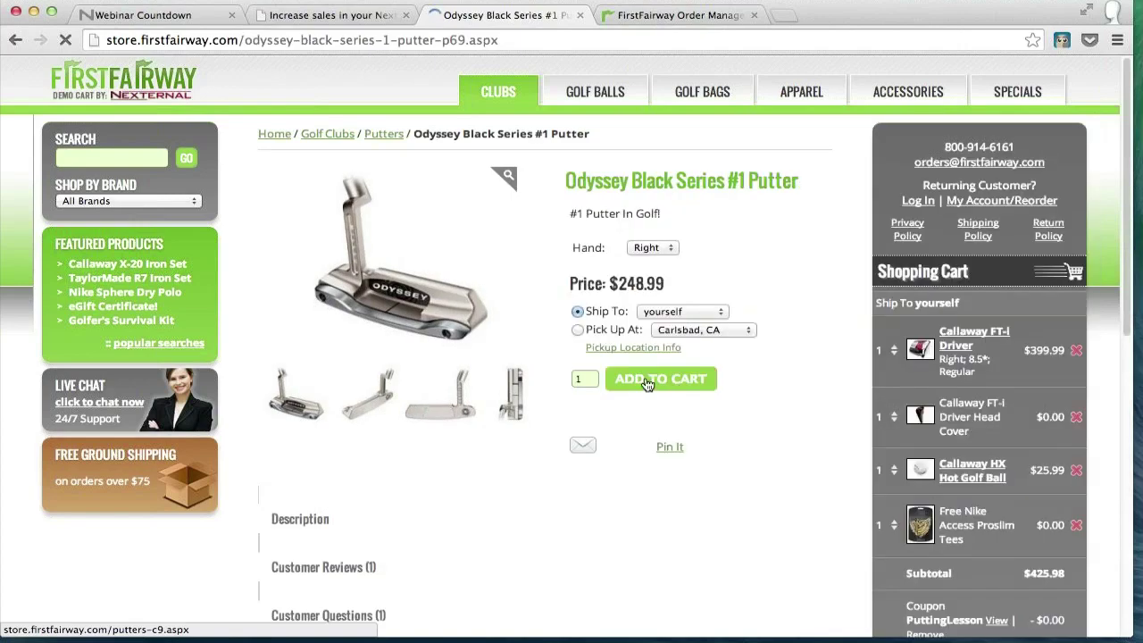
{"action": "left_click", "coordinate": [649, 381]}
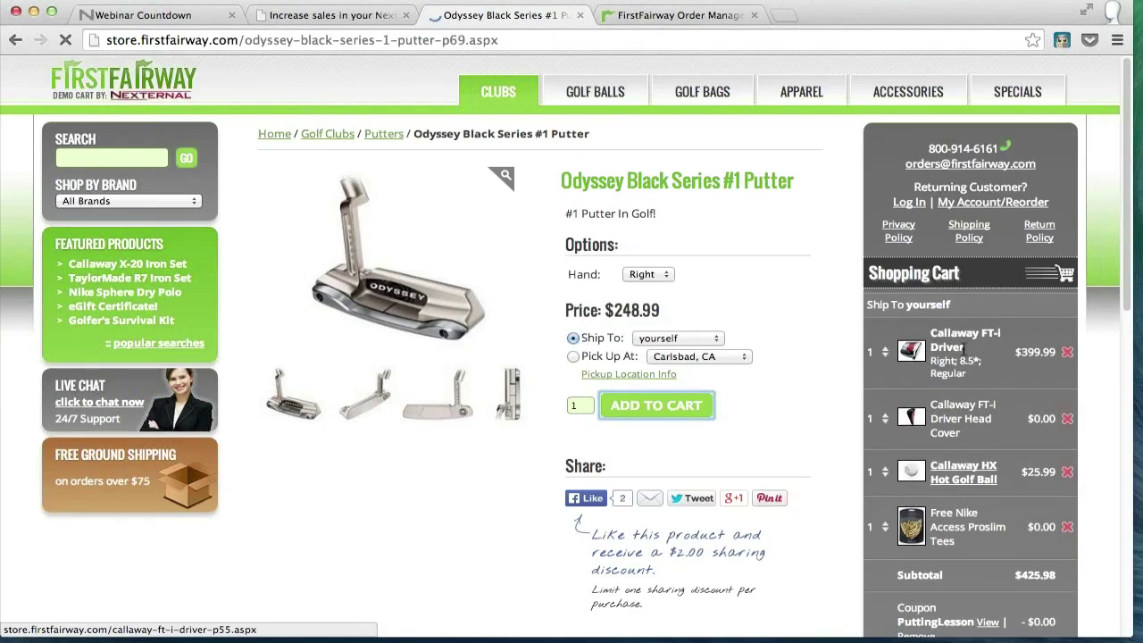
{"action": "scroll", "coordinate": [965, 353], "scroll_direction": "down", "scroll_amount": 1}
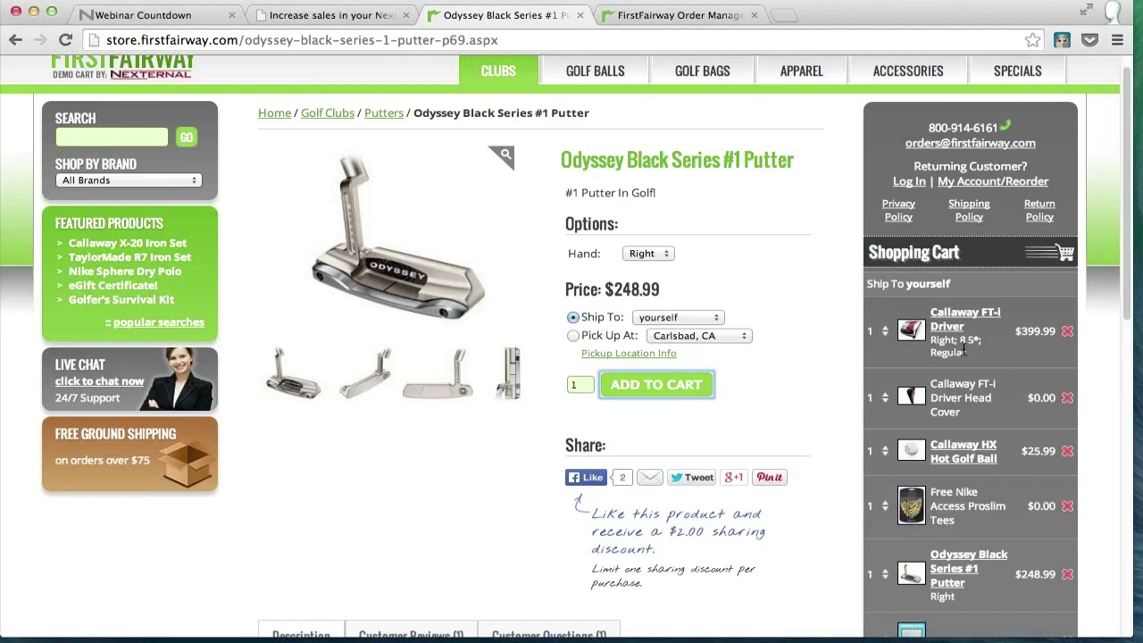
Step: Switch to the FirstFairway order management site and open the Titanium Magnetic Golf Bracelet product record
{"action": "left_click", "coordinate": [674, 15]}
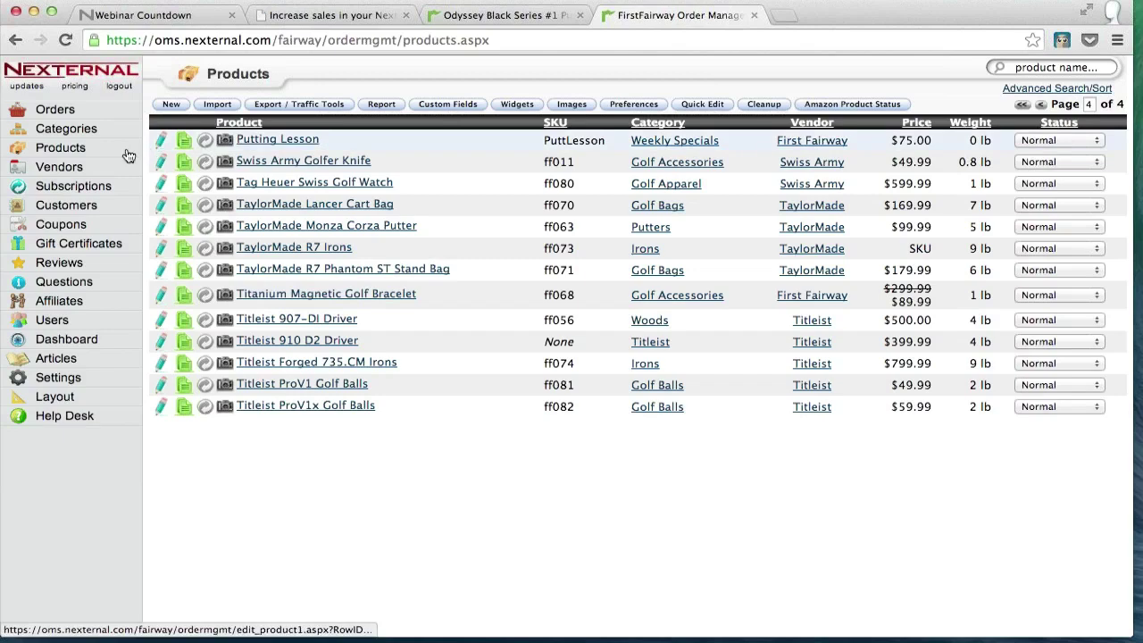
{"action": "left_click", "coordinate": [66, 150]}
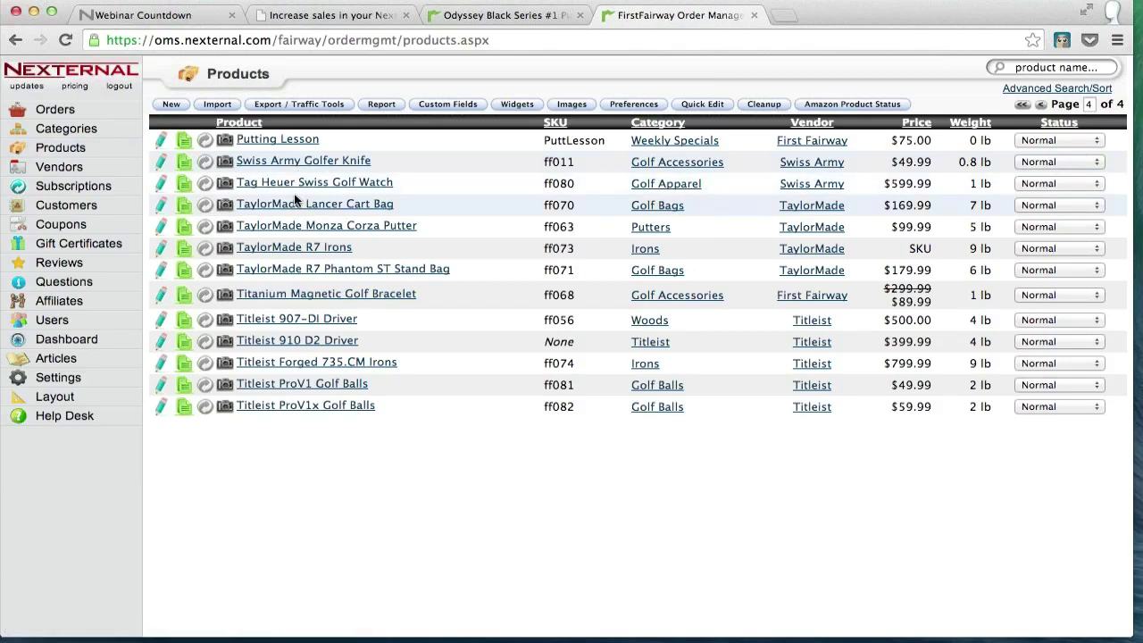
{"action": "left_click", "coordinate": [319, 299]}
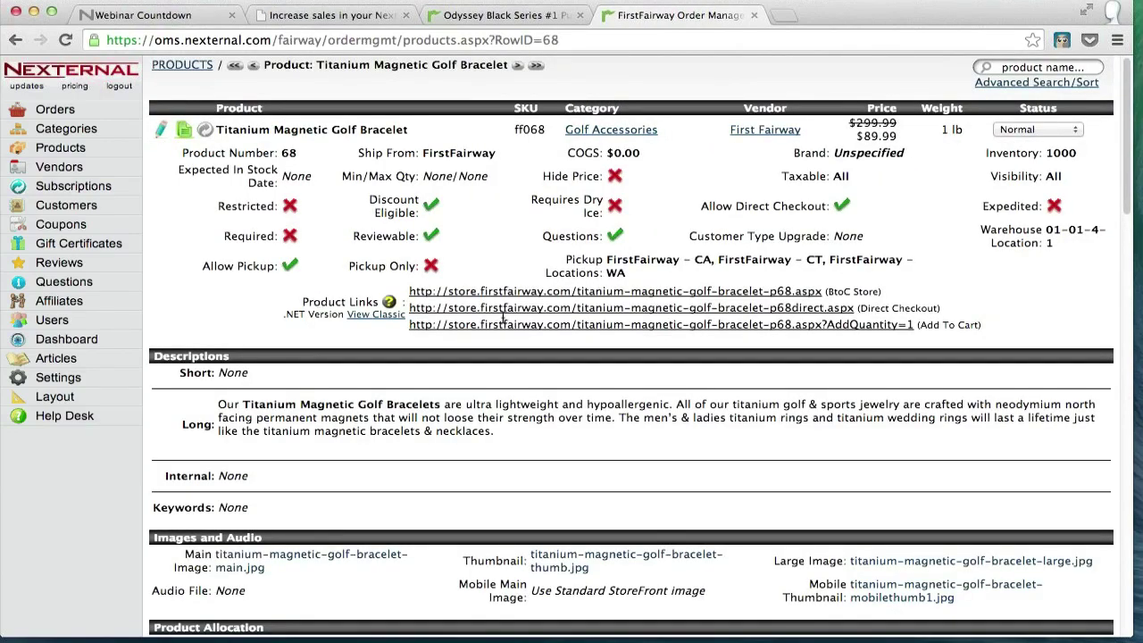
Step: Start adding 1 Automatic Add Trigger to the Titanium Magnetic Golf Bracelet
{"action": "scroll", "coordinate": [515, 322], "scroll_direction": "down", "scroll_amount": 3}
{"action": "scroll", "coordinate": [515, 323], "scroll_direction": "down", "scroll_amount": 7}
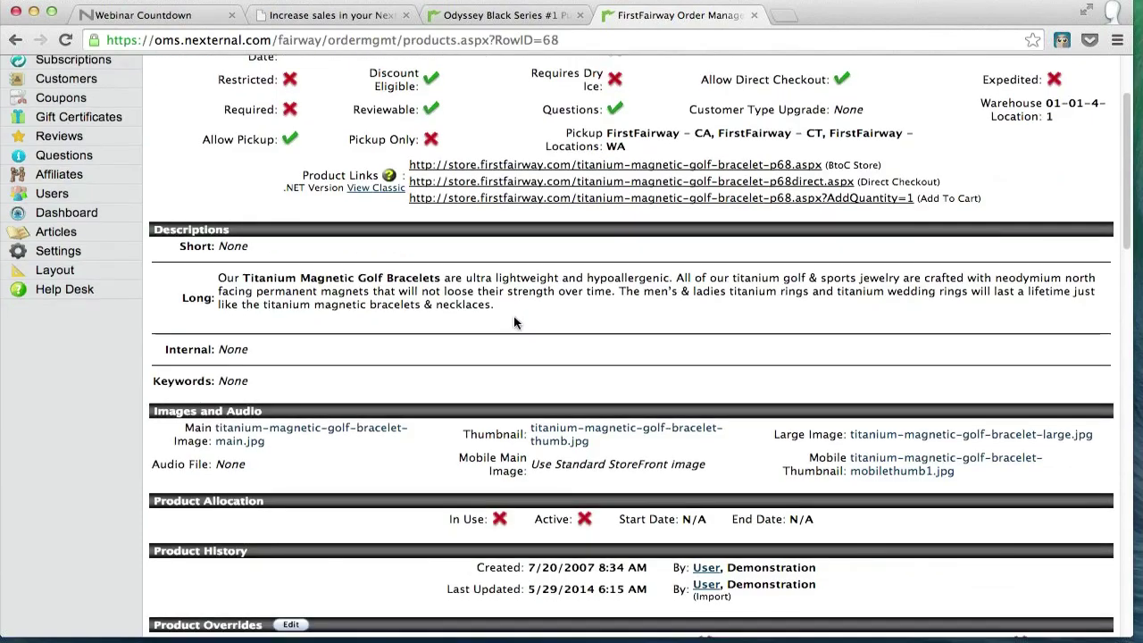
{"action": "scroll", "coordinate": [514, 323], "scroll_direction": "down", "scroll_amount": 6}
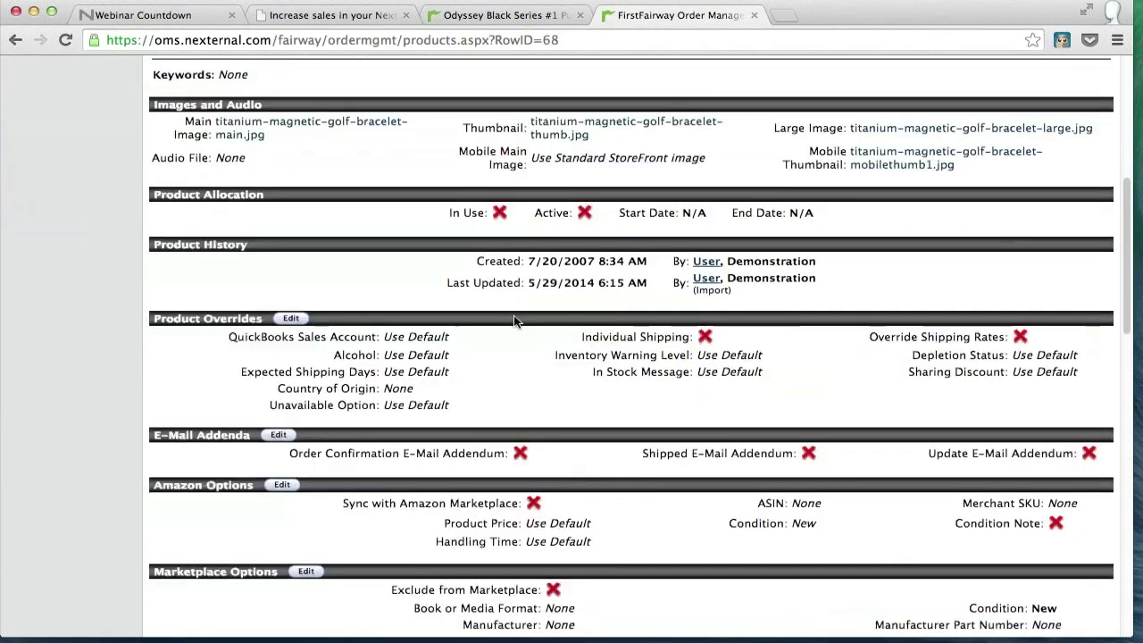
{"action": "scroll", "coordinate": [514, 322], "scroll_direction": "down", "scroll_amount": 10}
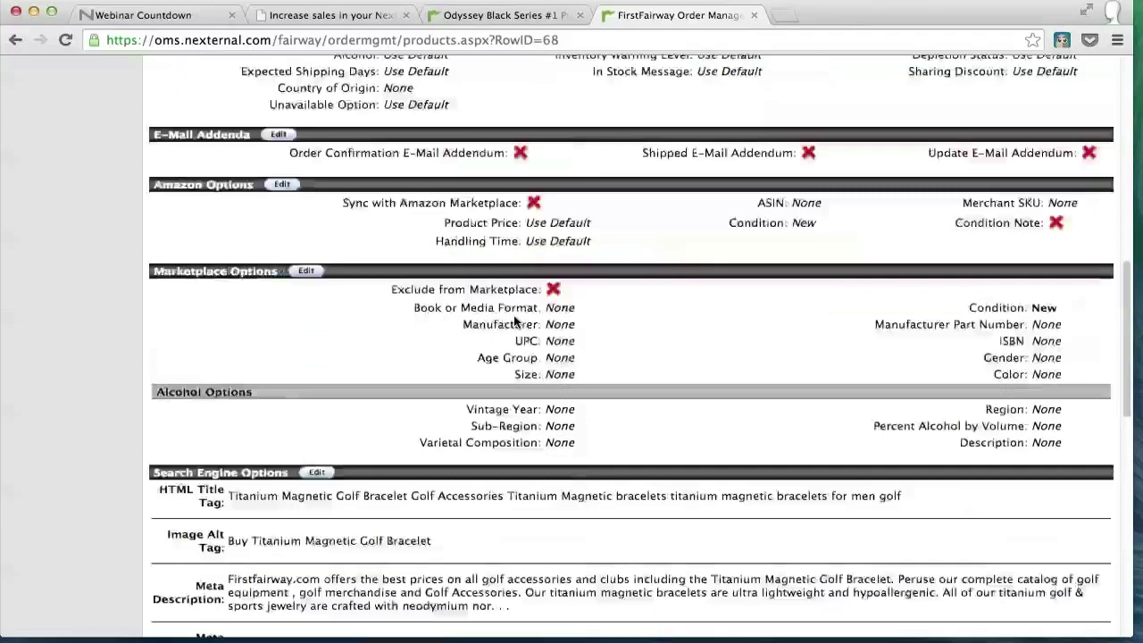
{"action": "scroll", "coordinate": [515, 322], "scroll_direction": "down", "scroll_amount": 5}
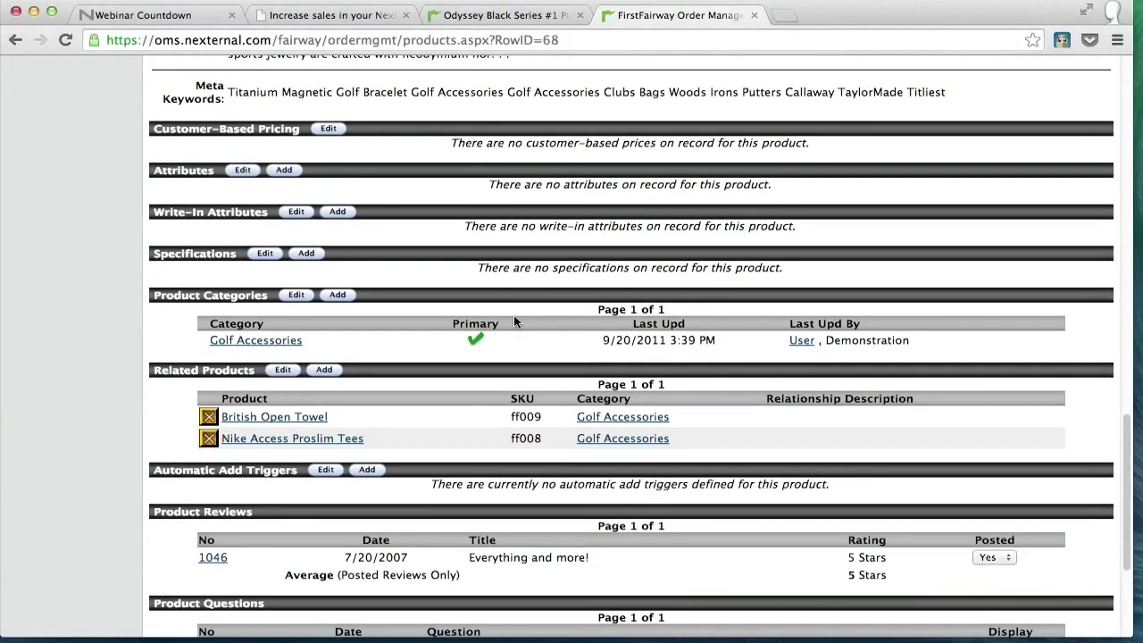
{"action": "scroll", "coordinate": [514, 315], "scroll_direction": "down", "scroll_amount": 1}
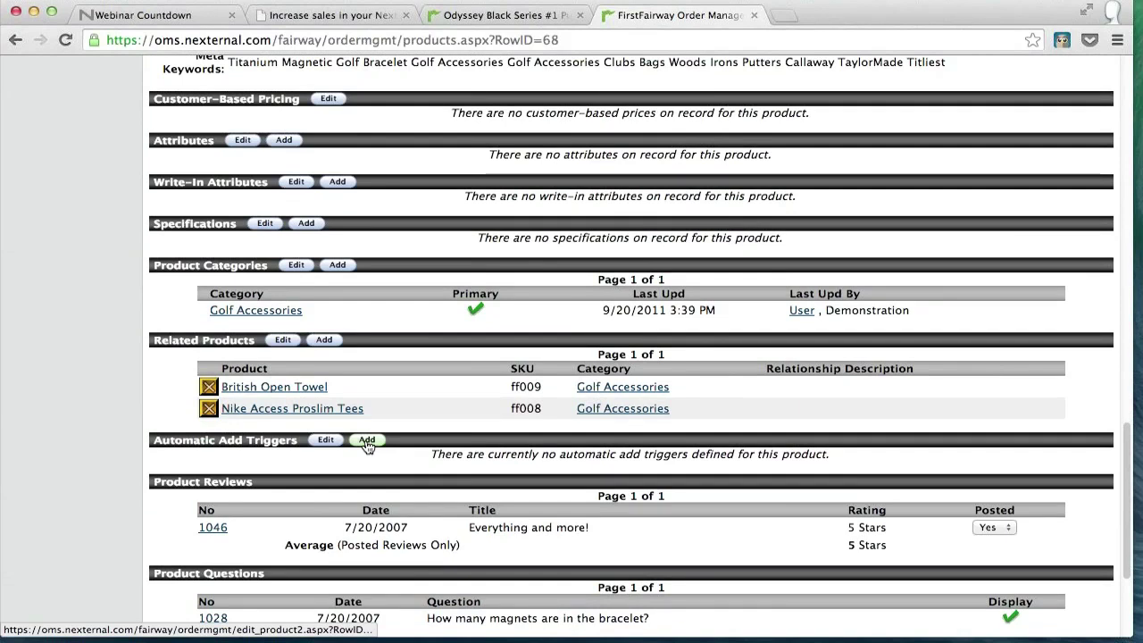
{"action": "left_click", "coordinate": [367, 440]}
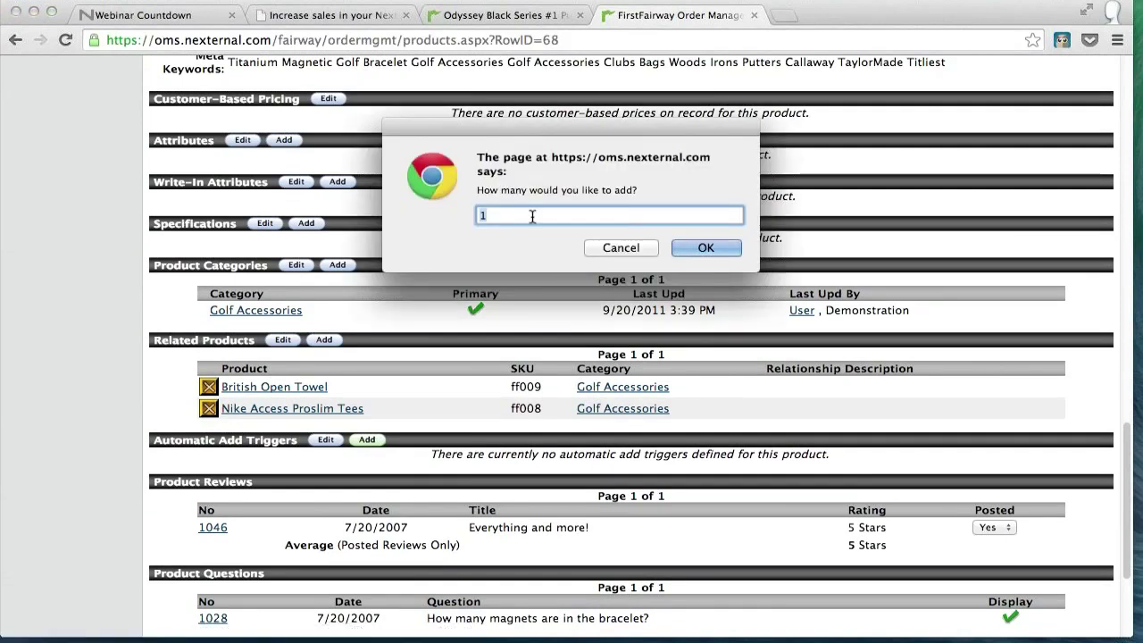
{"action": "left_click", "coordinate": [706, 247]}
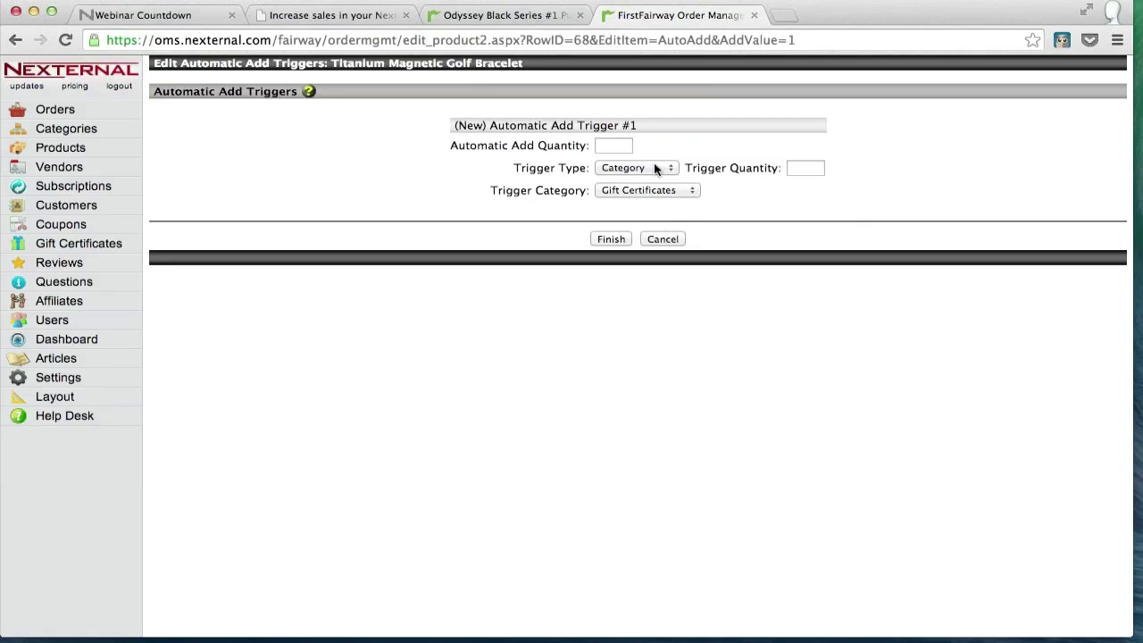
Step: Set the trigger type to Product and the trigger product to Callaway Hybrid Series H301 Sunglasses (ff057)
{"action": "left_click", "coordinate": [631, 169]}
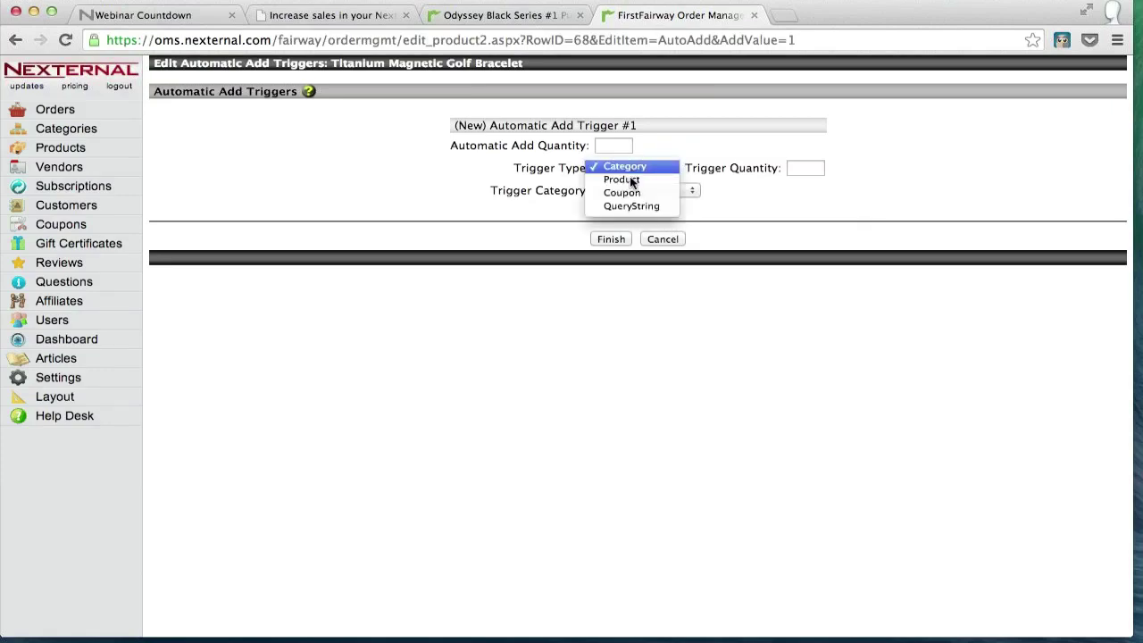
{"action": "left_click", "coordinate": [630, 181]}
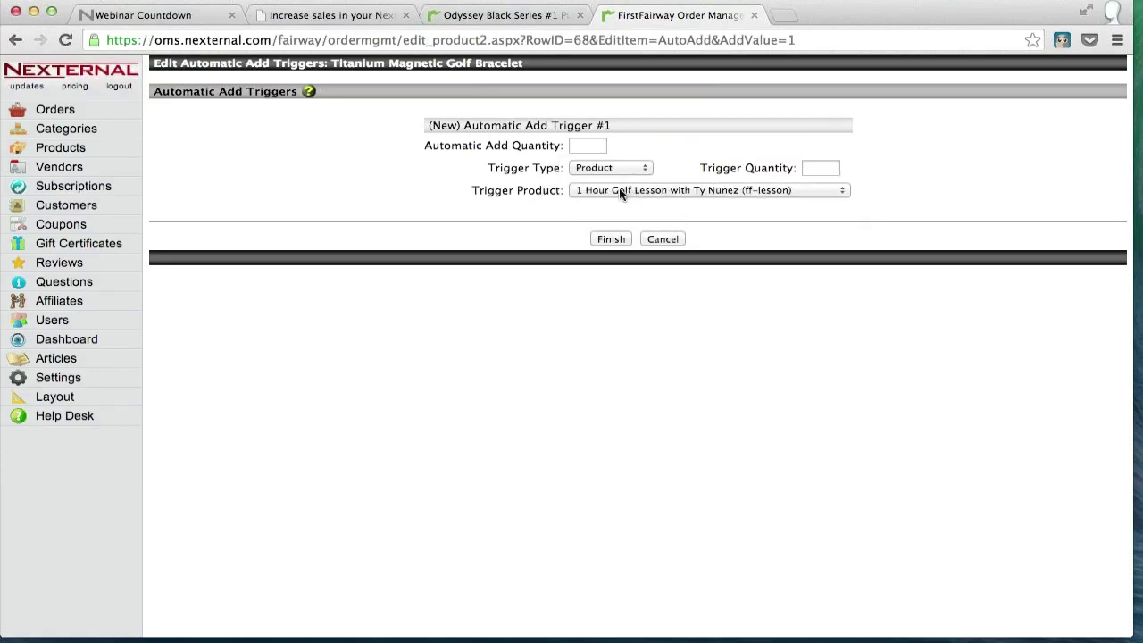
{"action": "left_click", "coordinate": [614, 190]}
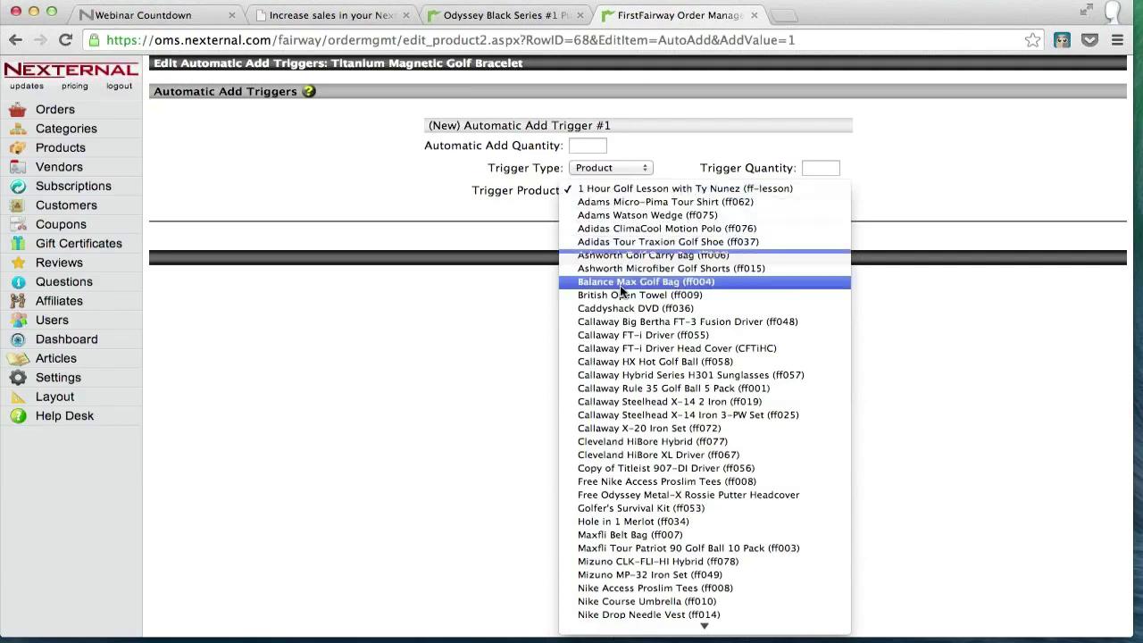
{"action": "left_click", "coordinate": [629, 376]}
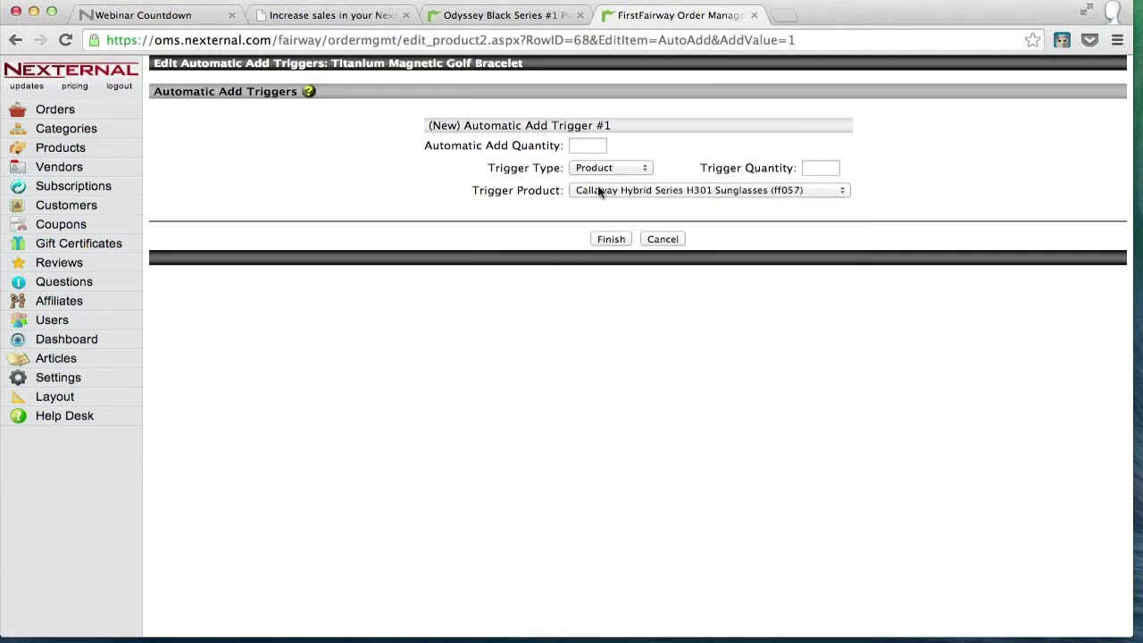
Step: Set the Automatic Add Quantity to 1 and the Trigger Quantity to 1, and save the trigger
{"action": "left_click", "coordinate": [581, 145]}
{"action": "type", "text": "1"}
{"action": "left_click", "coordinate": [811, 167]}
{"action": "type", "text": "1"}
{"action": "left_click", "coordinate": [611, 240]}
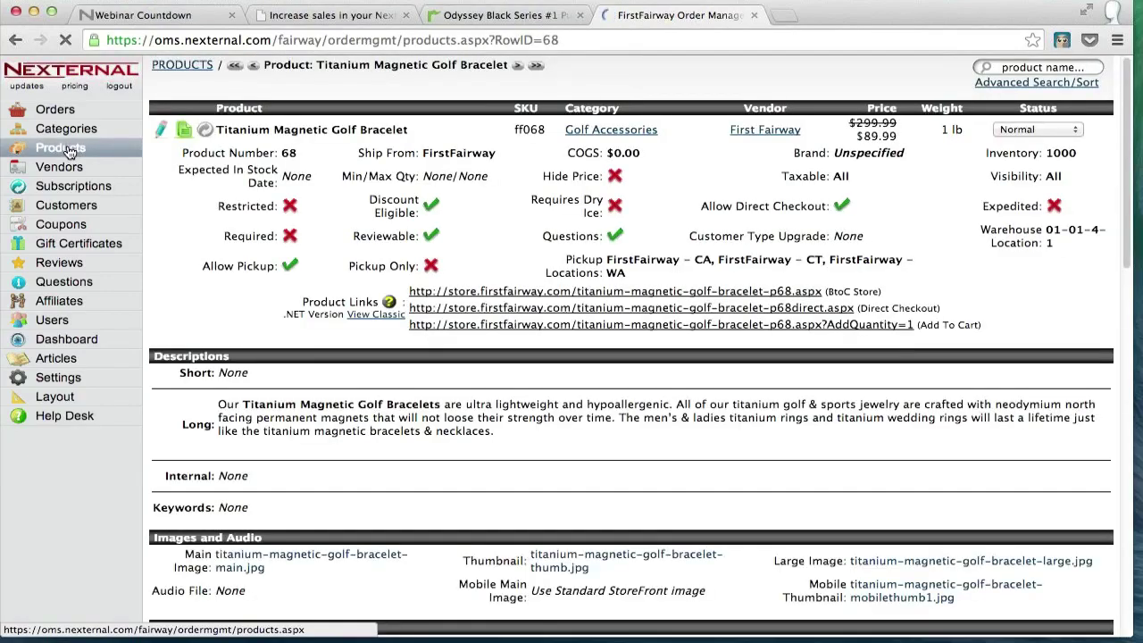
Step: Review the Automatic Add Preferences in the product preferences and leave them without saving
{"action": "left_click", "coordinate": [69, 152]}
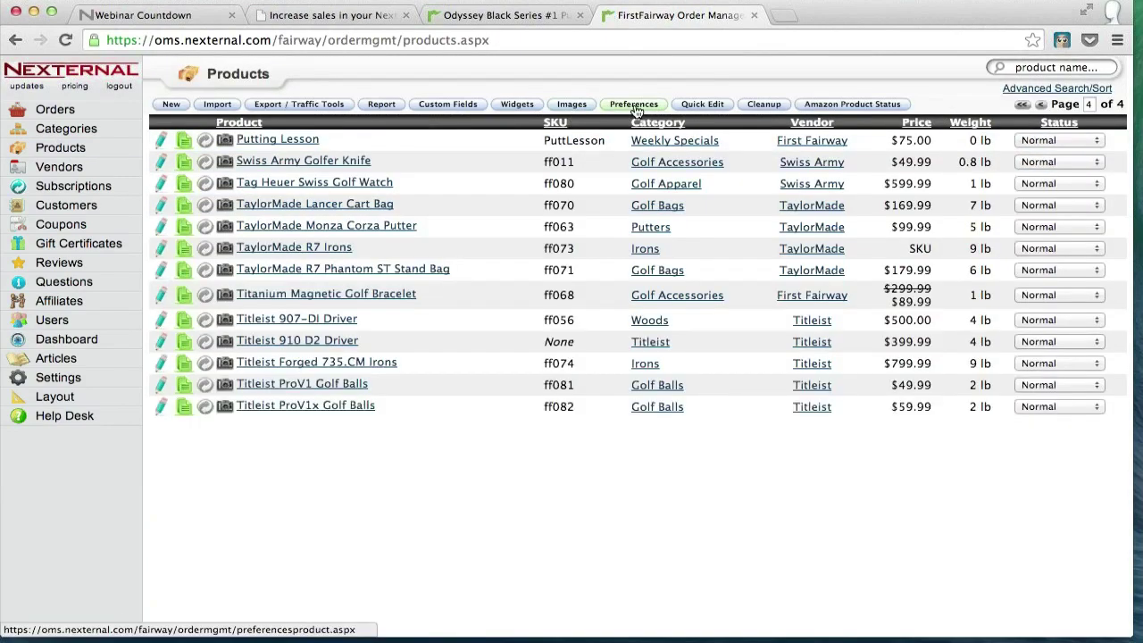
{"action": "left_click", "coordinate": [635, 105]}
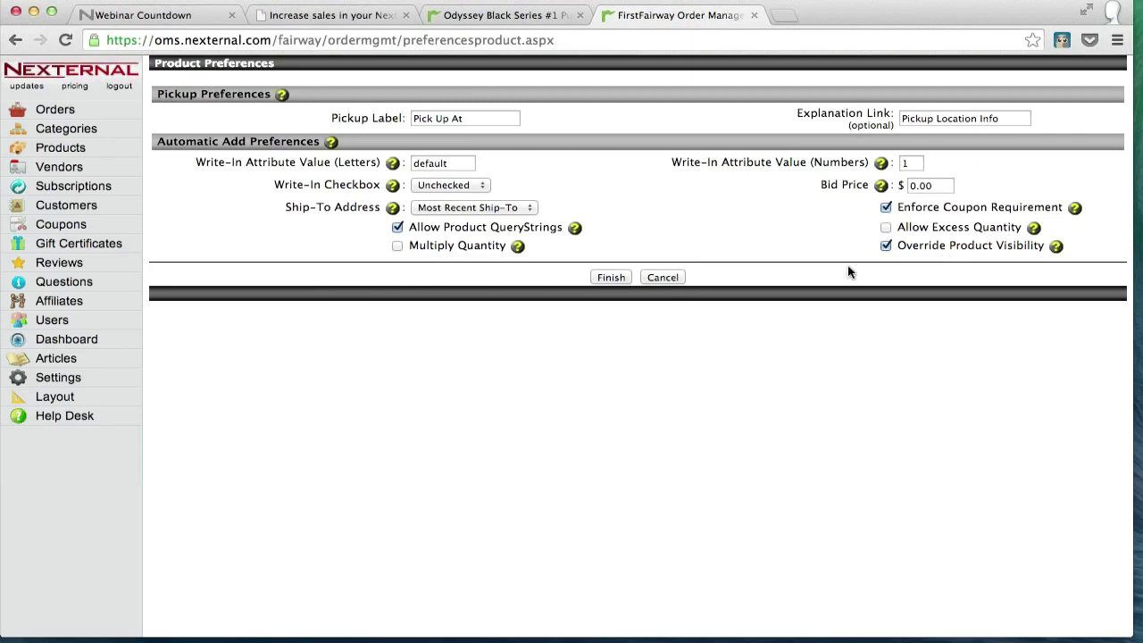
{"action": "left_click", "coordinate": [661, 277]}
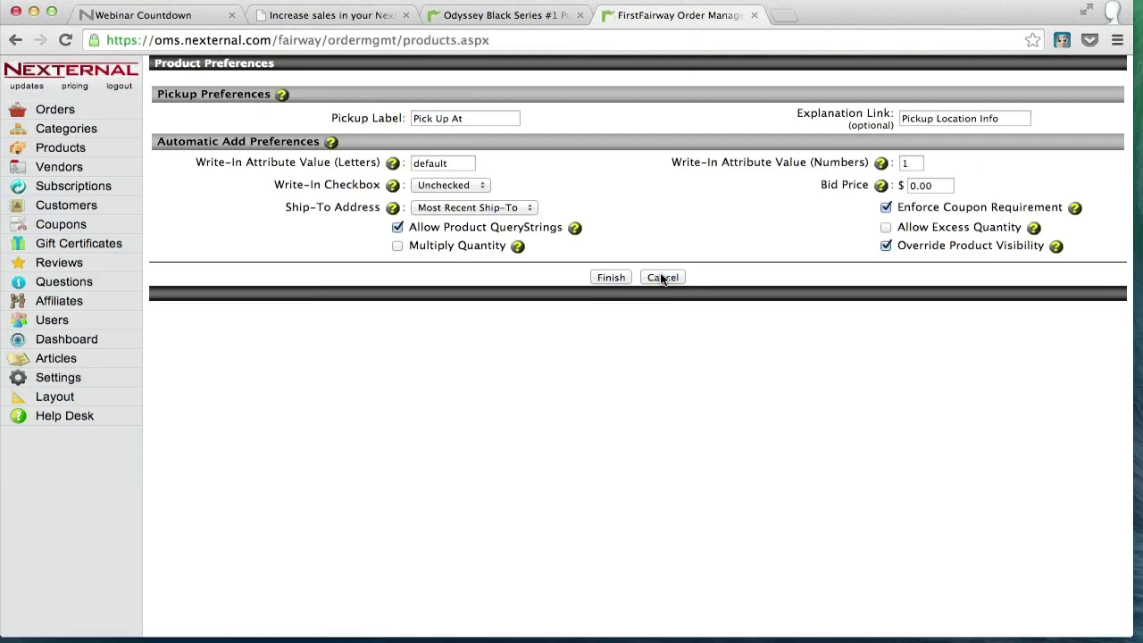